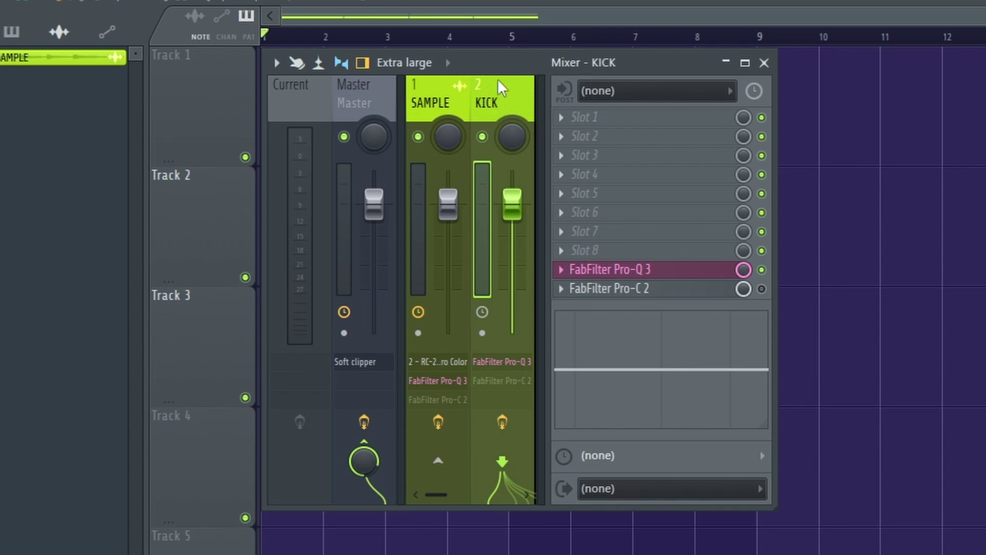
Compare the SAMPLE and KICK channels' effects, ending with KICK selected
left_click(420, 88)
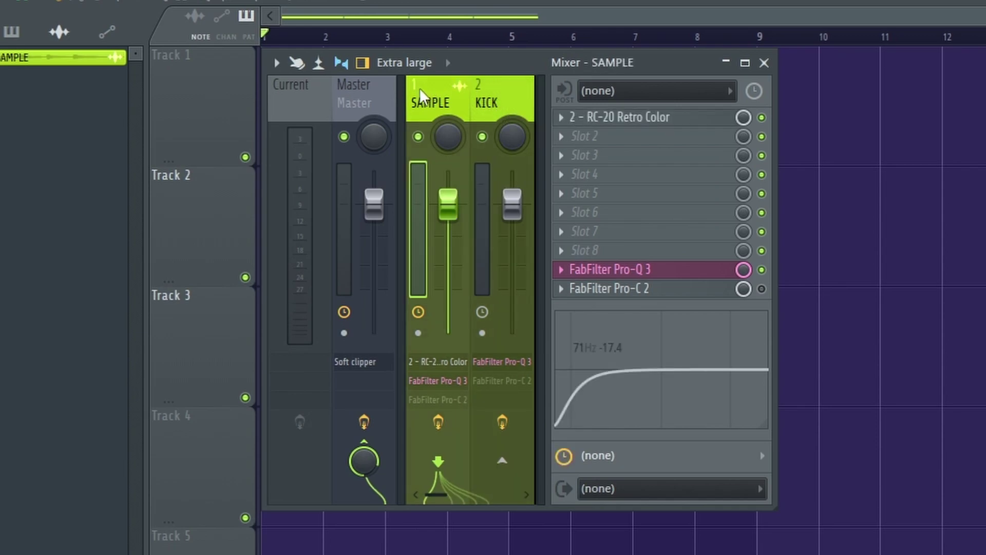
left_click(486, 94)
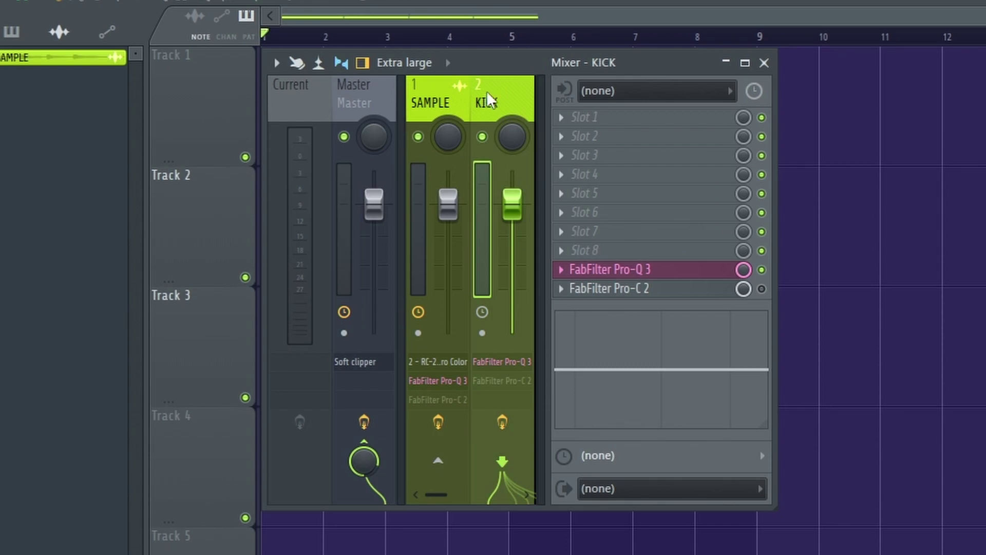
left_click(437, 96)
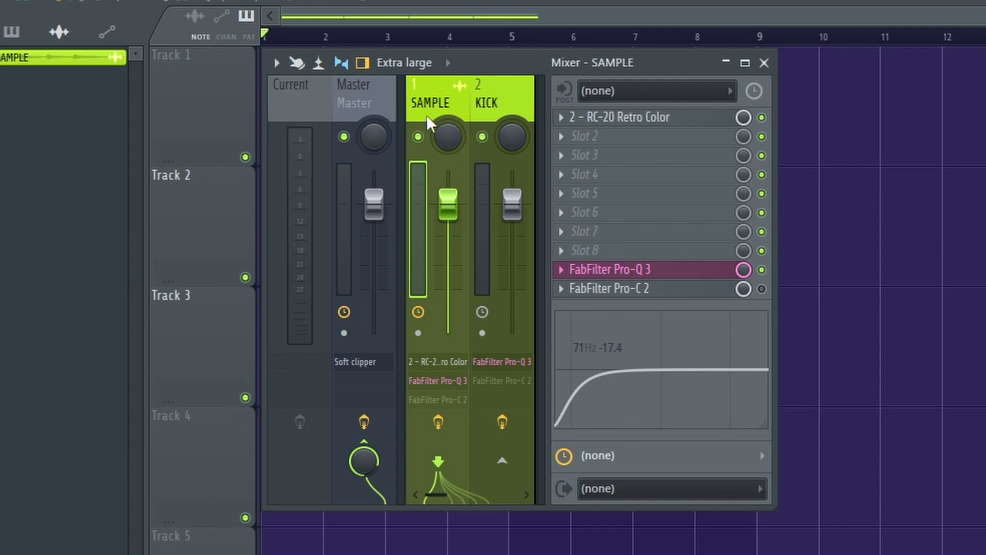
left_click(516, 109)
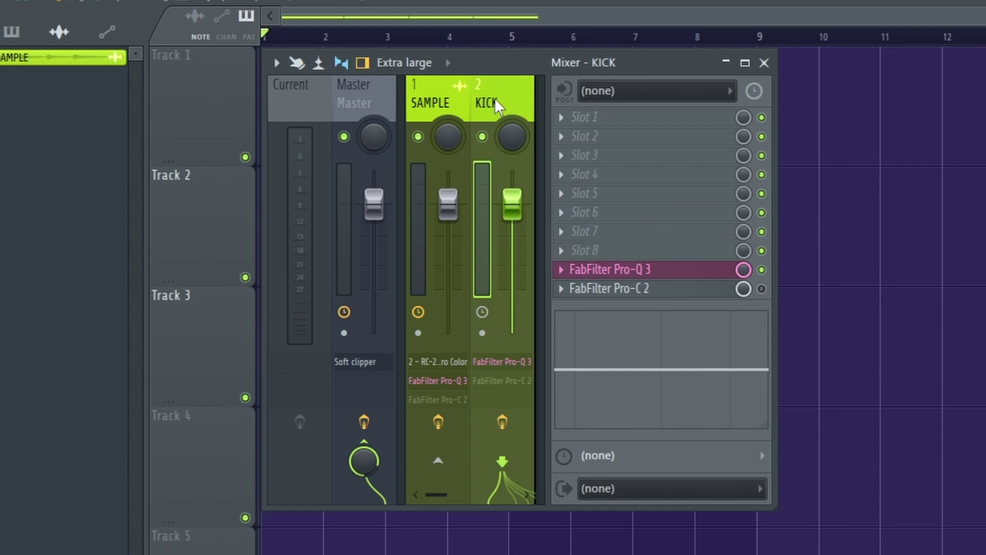
Route KICK into the SAMPLE channel and turn that send level fully down
left_click(438, 460)
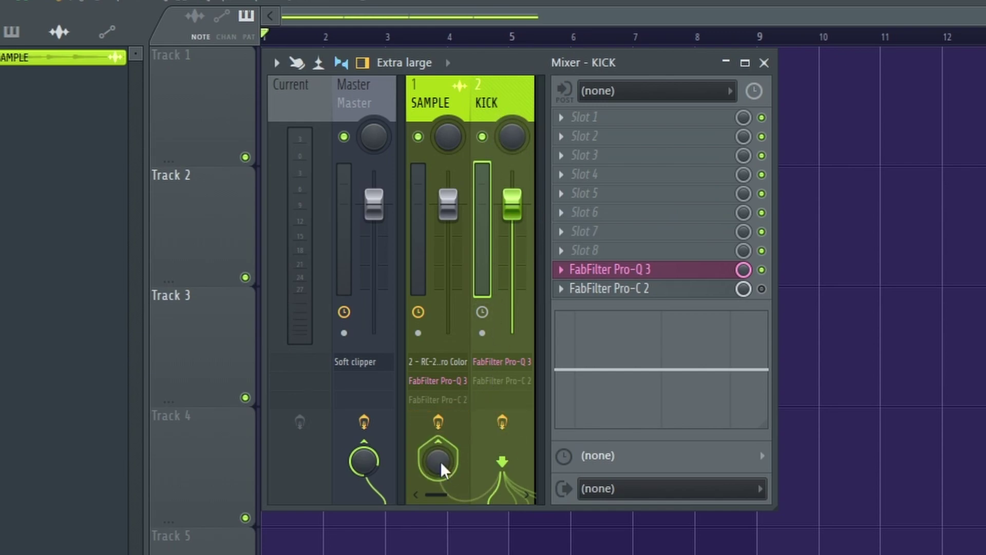
left_click_drag(436, 463, 437, 457)
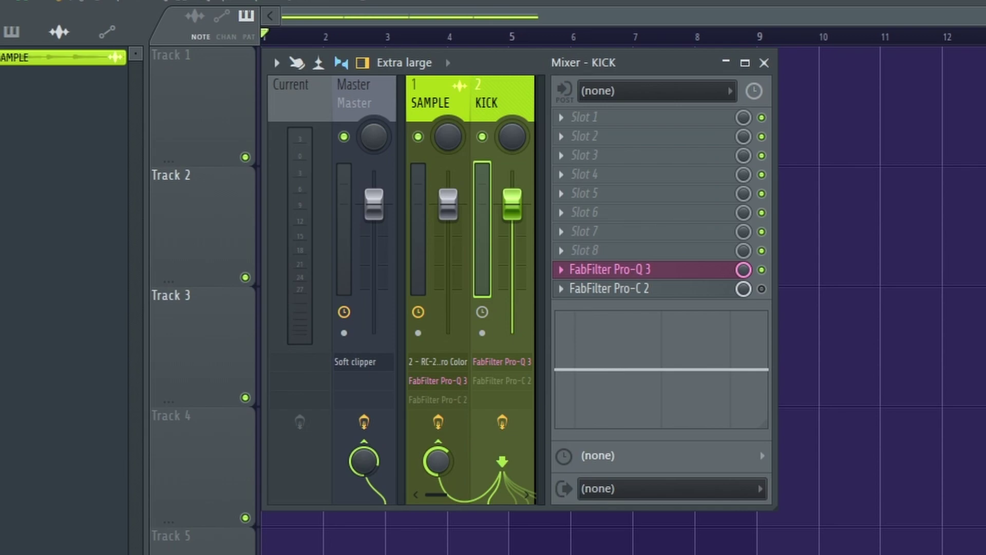
left_click_drag(436, 457, 437, 475)
left_click_drag(439, 464, 439, 445)
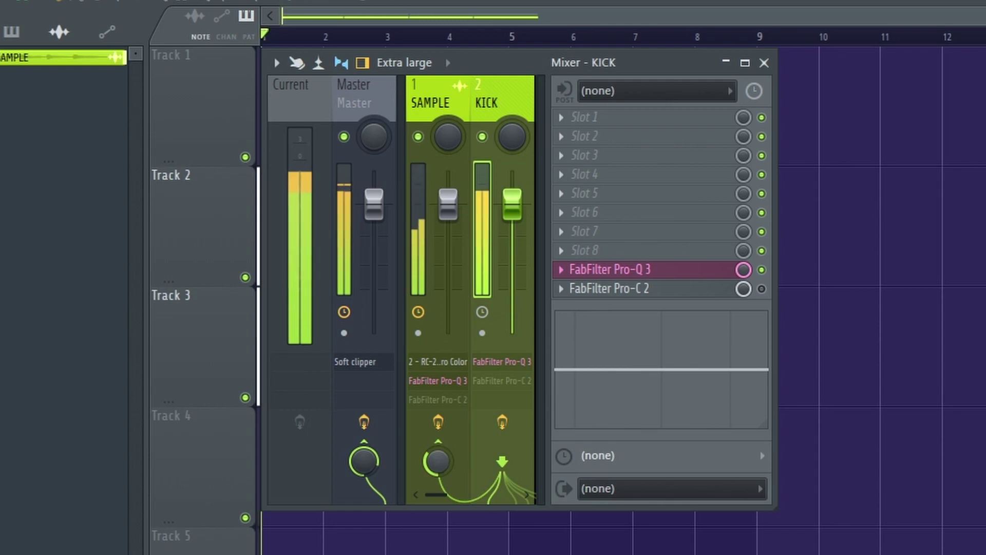
left_click_drag(438, 461, 437, 465)
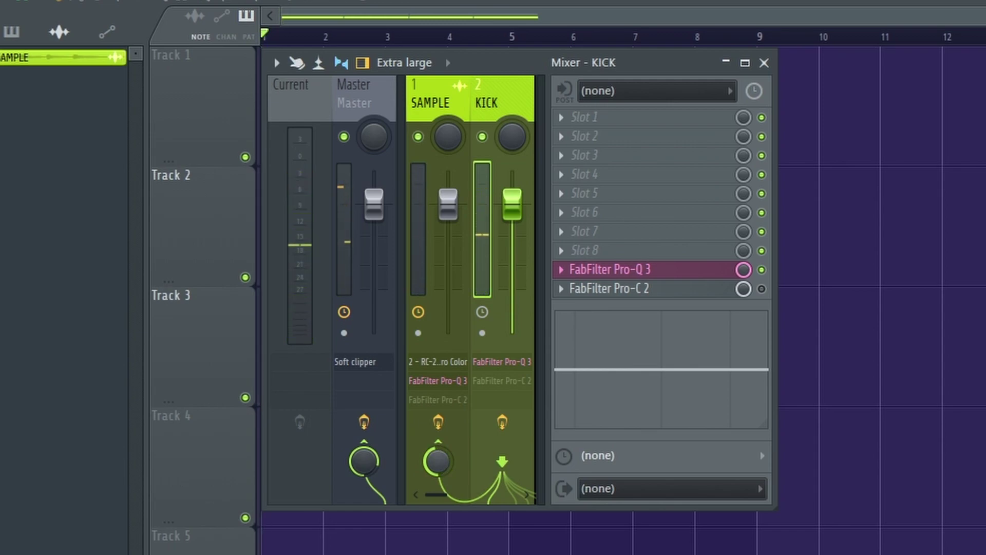
left_click_drag(439, 461, 439, 488)
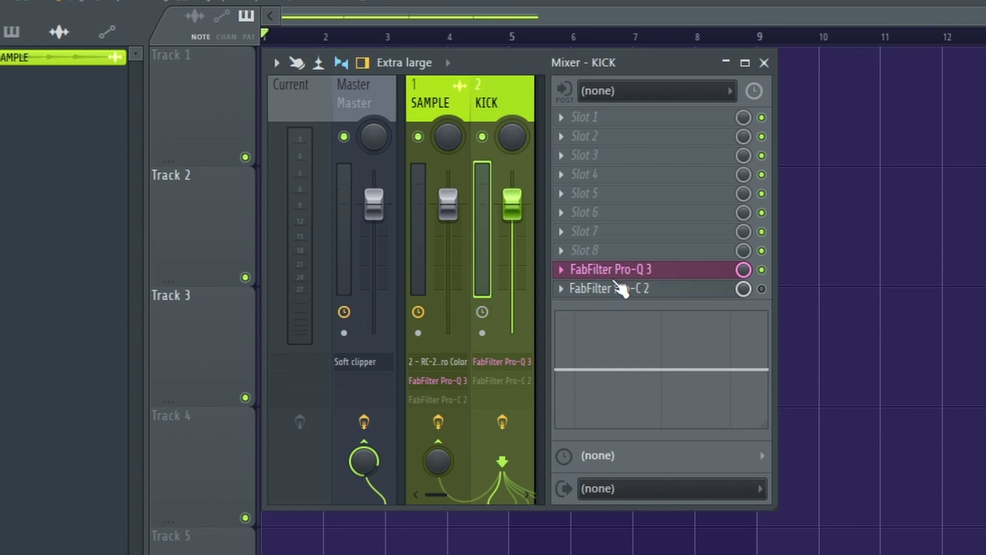
Set KICK's Pro-Q 3 analyzer to Pre+Post+SC, then close the plugin window
left_click(632, 270)
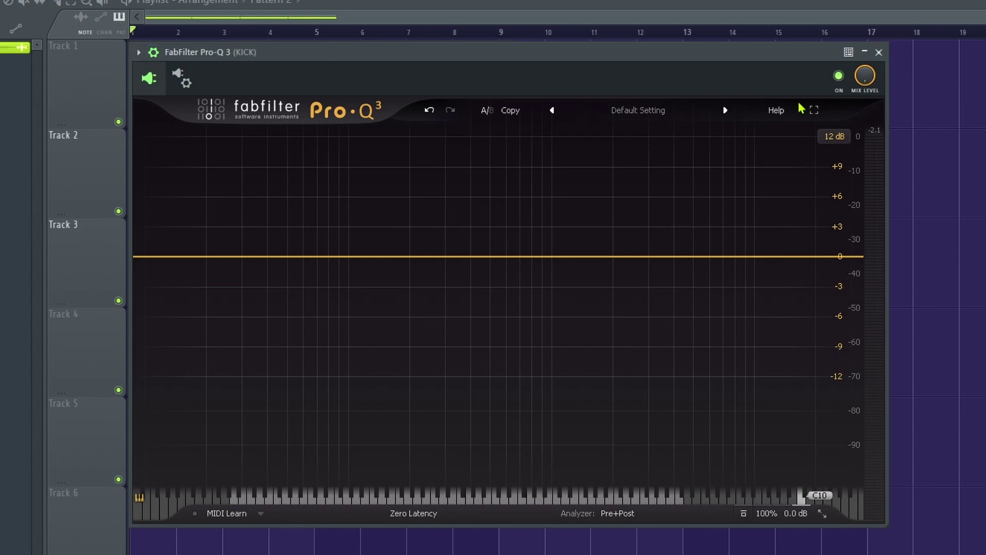
left_click(617, 513)
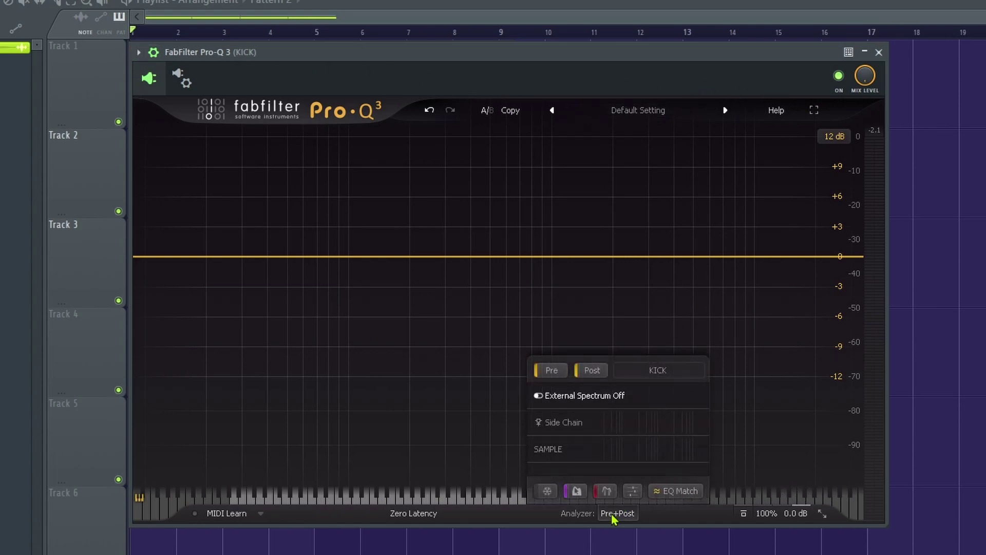
left_click(538, 422)
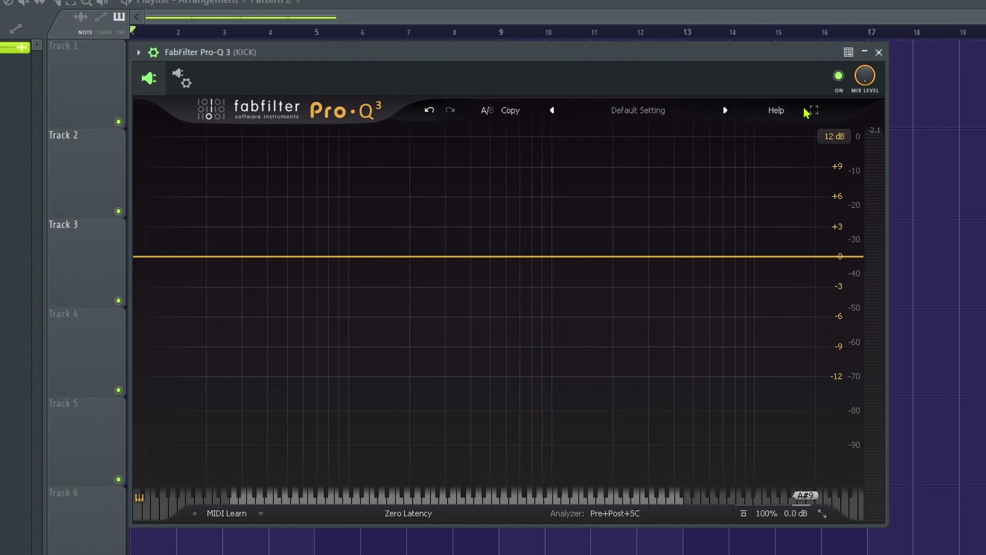
left_click(878, 52)
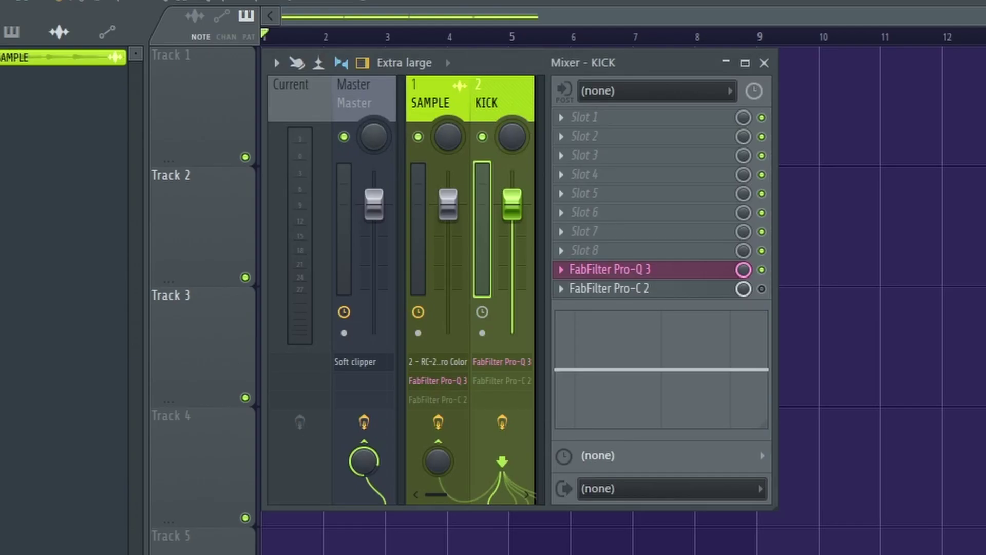
Select the SAMPLE channel and open its Pro-Q 3
left_click(445, 101)
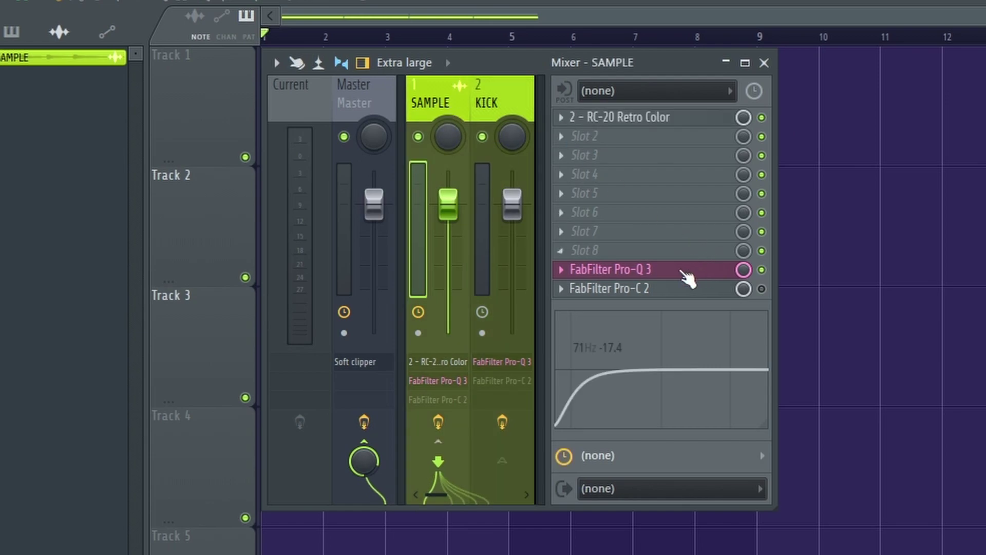
left_click(503, 104)
left_click(432, 99)
left_click(610, 272)
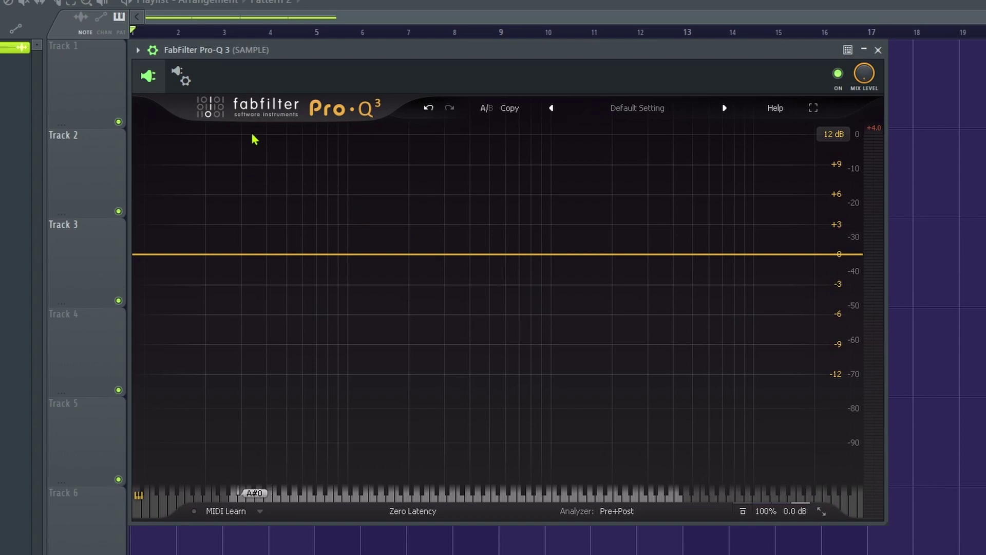
Set the wrapper's Stereo Side Chain input to KICK and return to the EQ editor
left_click(183, 76)
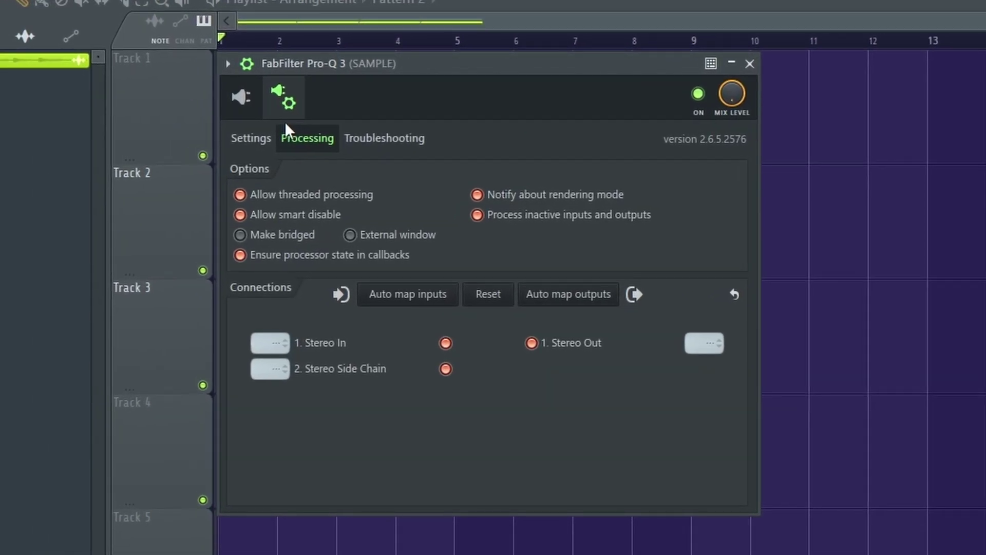
left_click(257, 144)
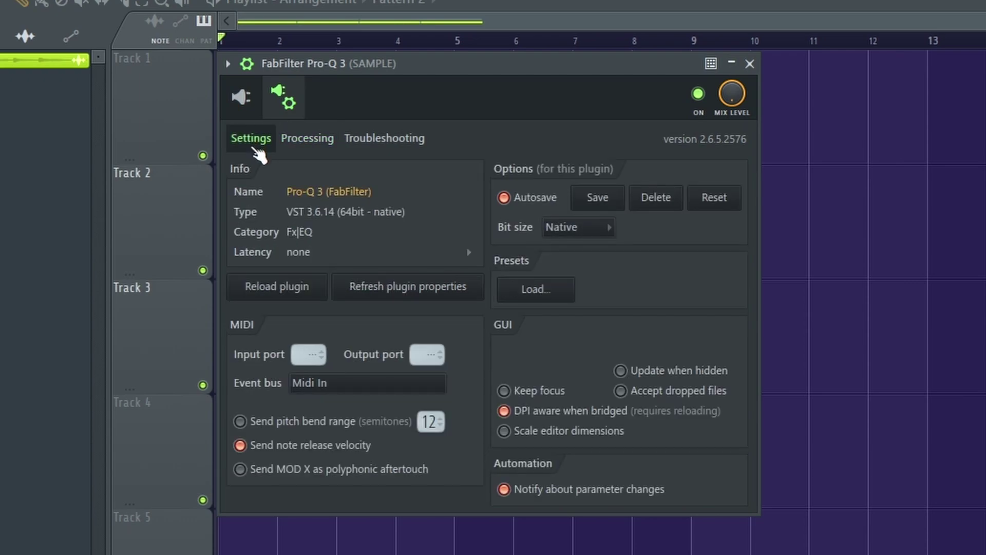
left_click(308, 143)
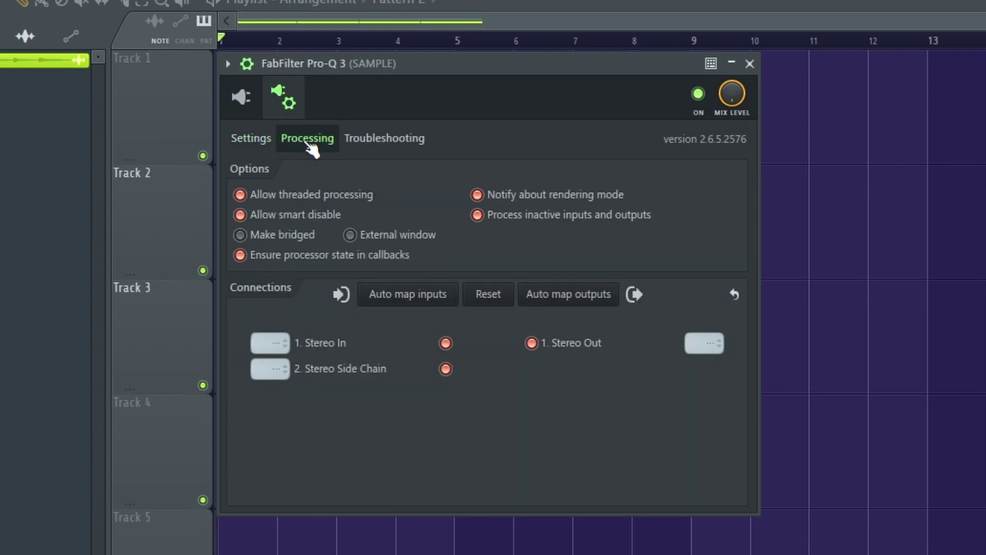
left_click(269, 368)
left_click(301, 396)
left_click(245, 99)
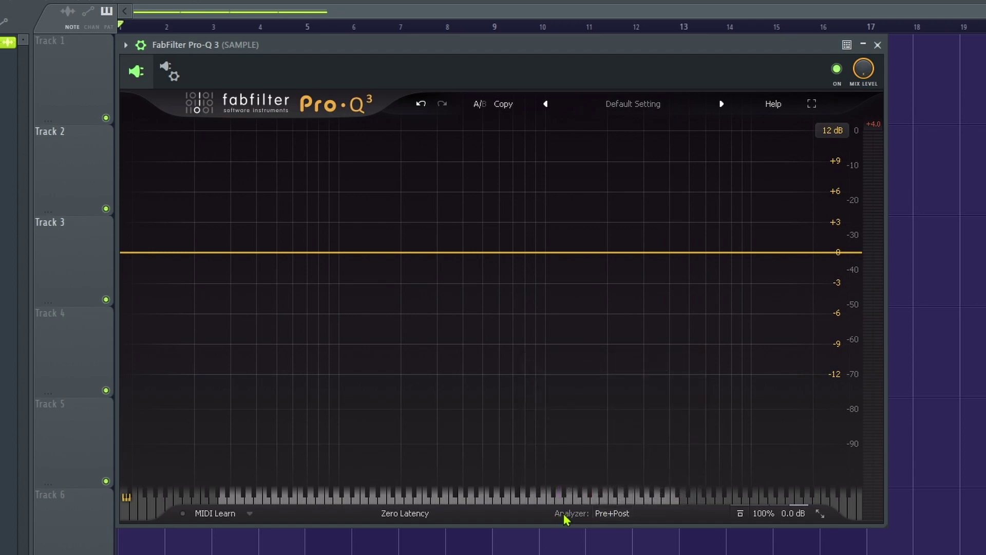
Set SAMPLE's Pro-Q 3 analyzer to Pre+Post+KICK to show the kick's spectrum
mouse_move(609, 520)
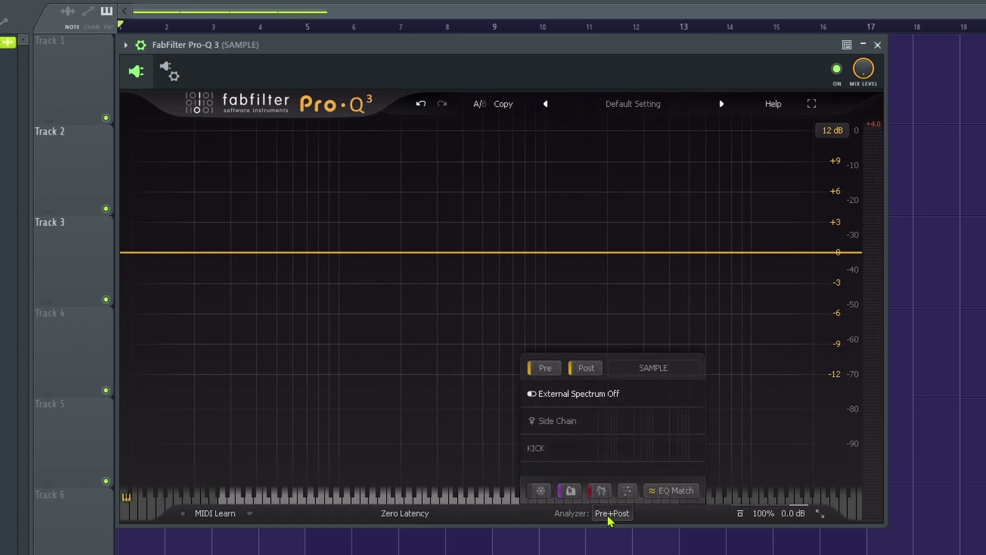
left_click(547, 454)
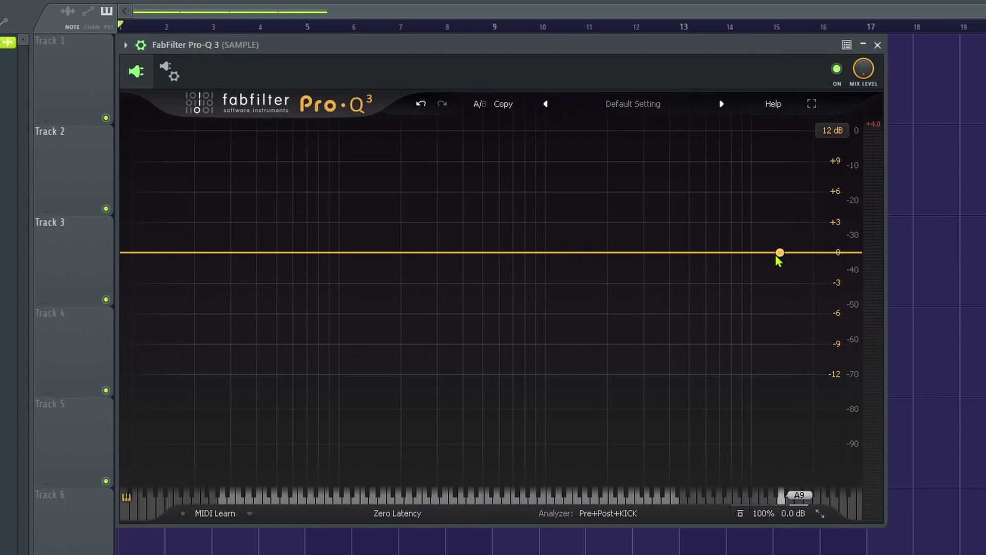
Add a Low Shelf band at about 5978 Hz, -0.22 dB
left_click(706, 253)
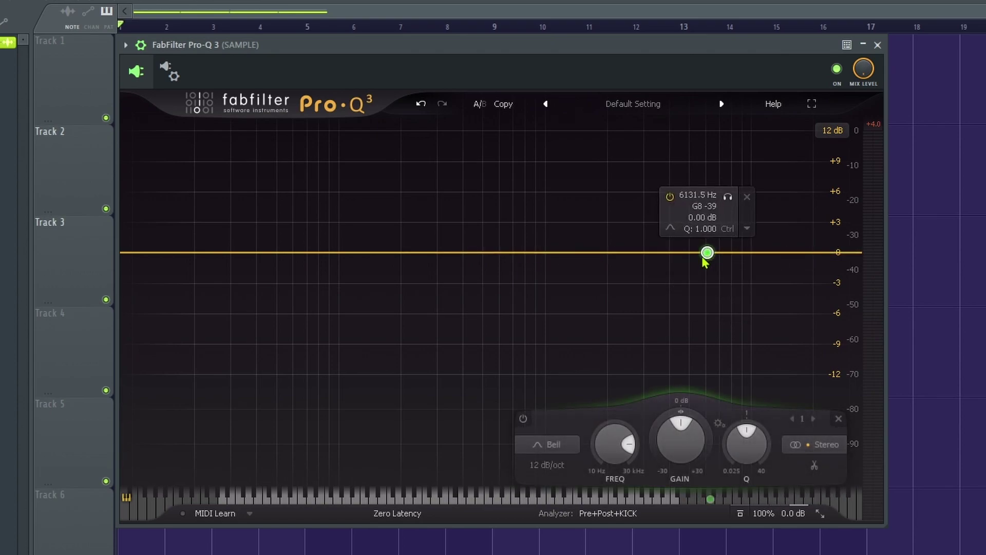
right_click(707, 253)
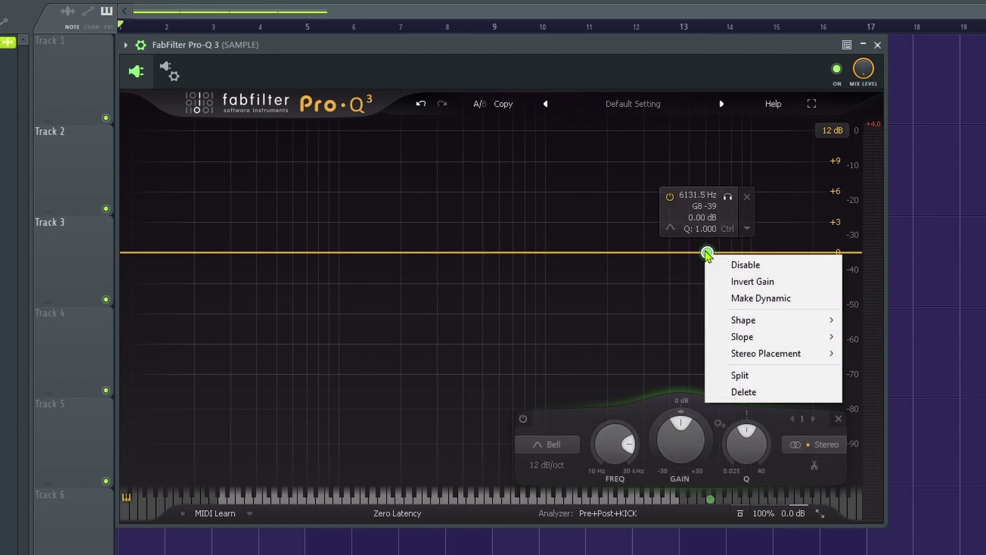
left_click(707, 253)
left_click(544, 445)
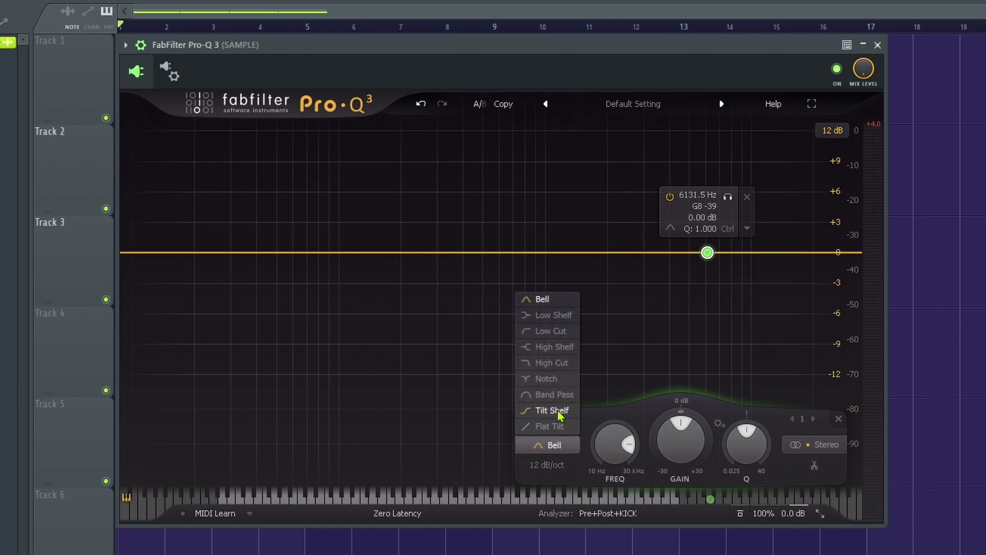
left_click(543, 315)
mouse_move(707, 253)
left_mouse_down()
mouse_move(708, 366)
mouse_move(705, 253)
left_mouse_up()
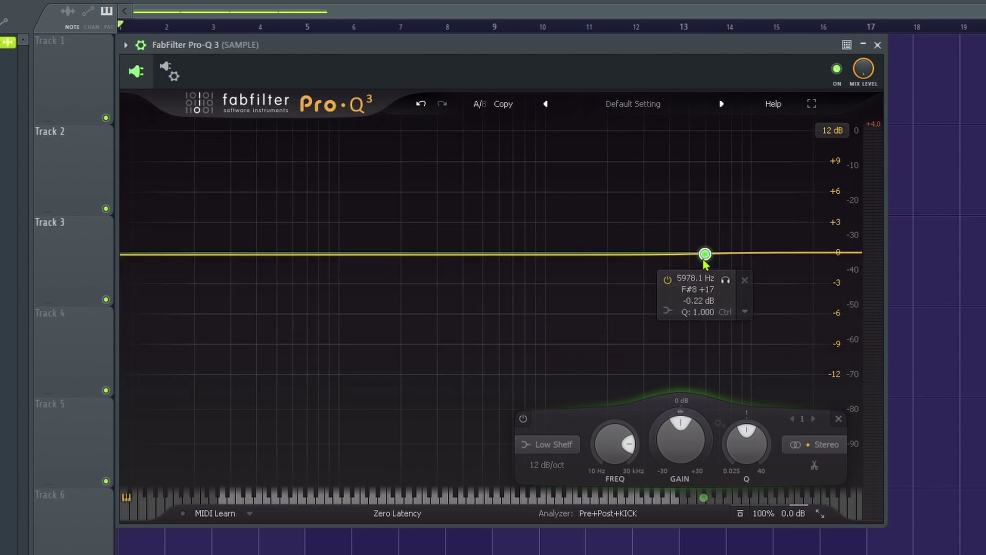
Make the low shelf dynamic with a manual threshold driven by the side-chain
right_click(705, 253)
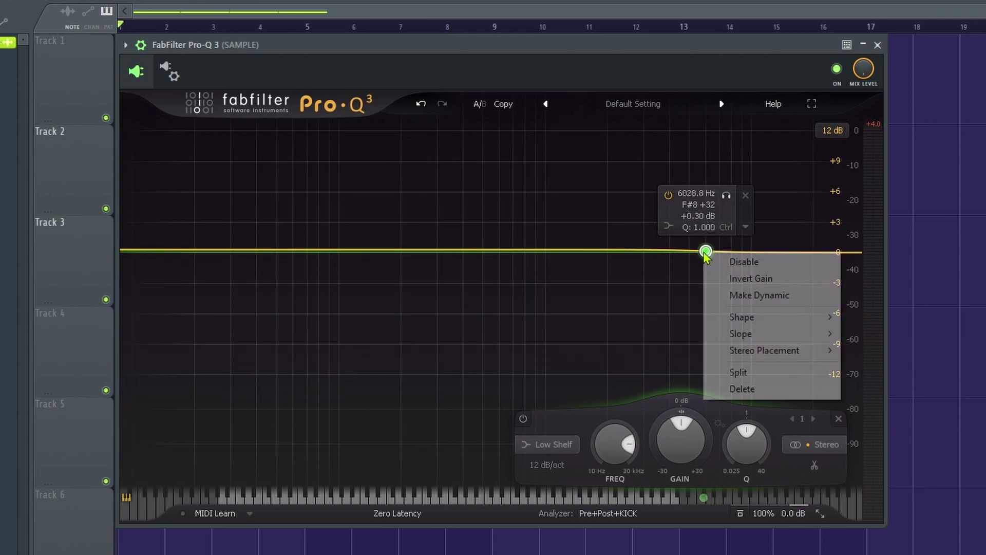
left_click(722, 296)
left_click_drag(707, 248, 703, 504)
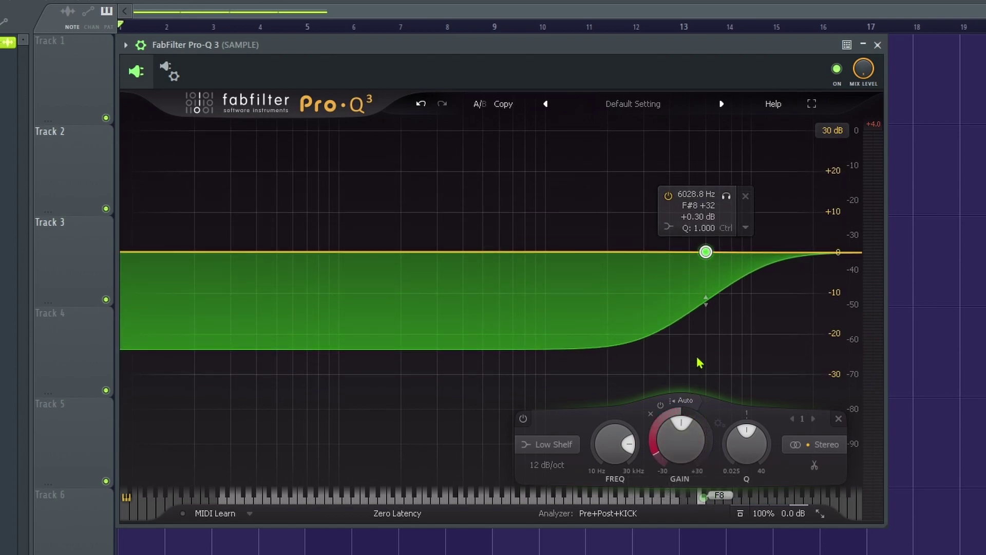
left_click(683, 403)
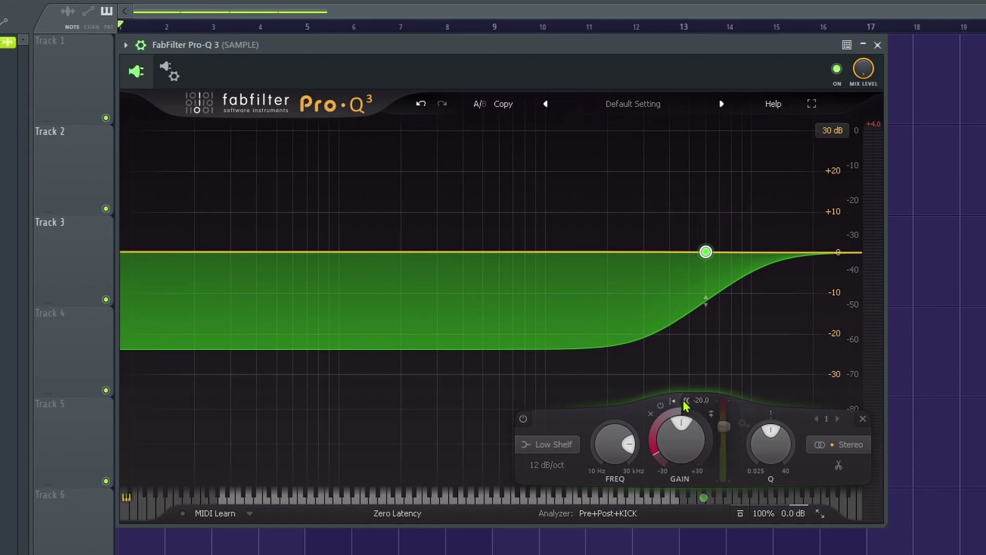
left_click(711, 414)
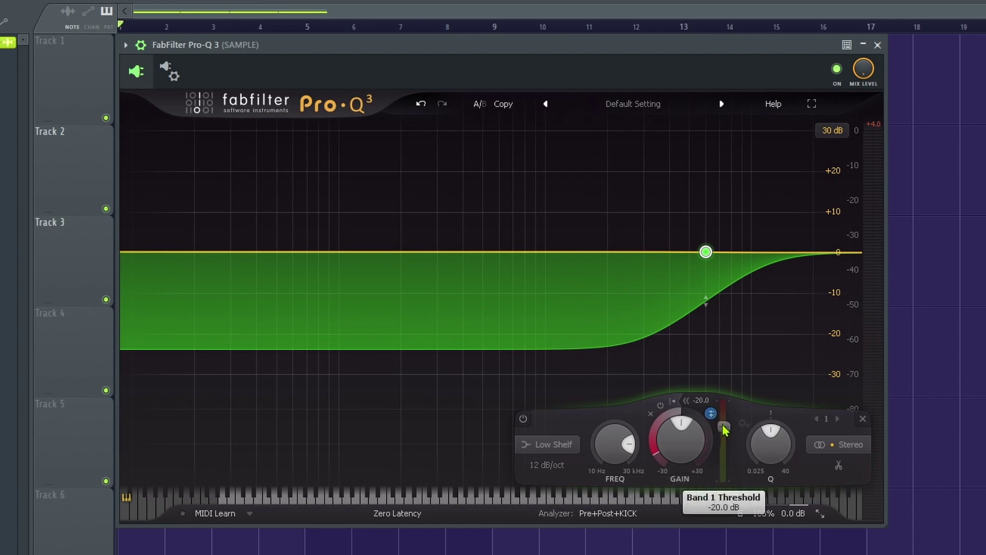
Start playback, lower the threshold to -69.6 dB, and set a moderate upward boost
key("space")
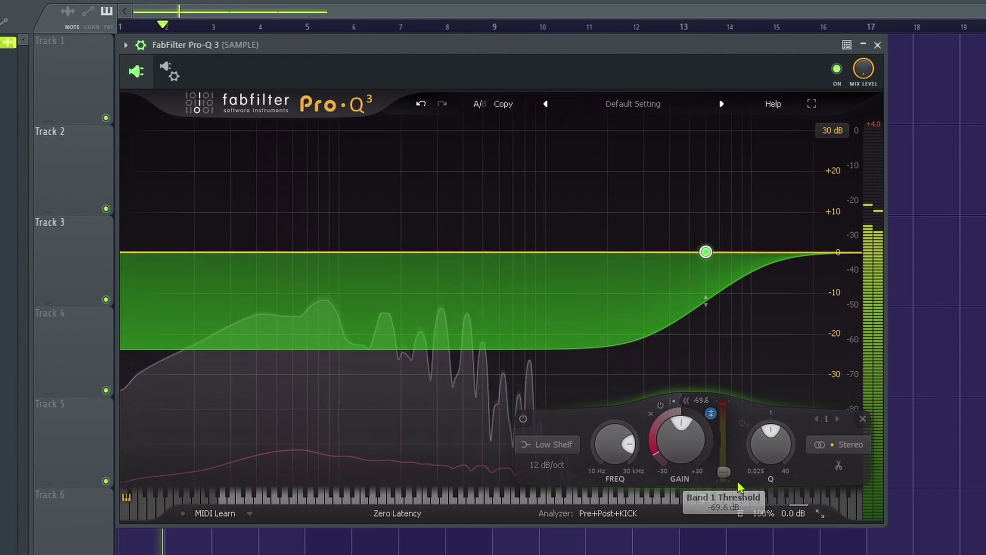
left_click_drag(724, 426, 732, 482)
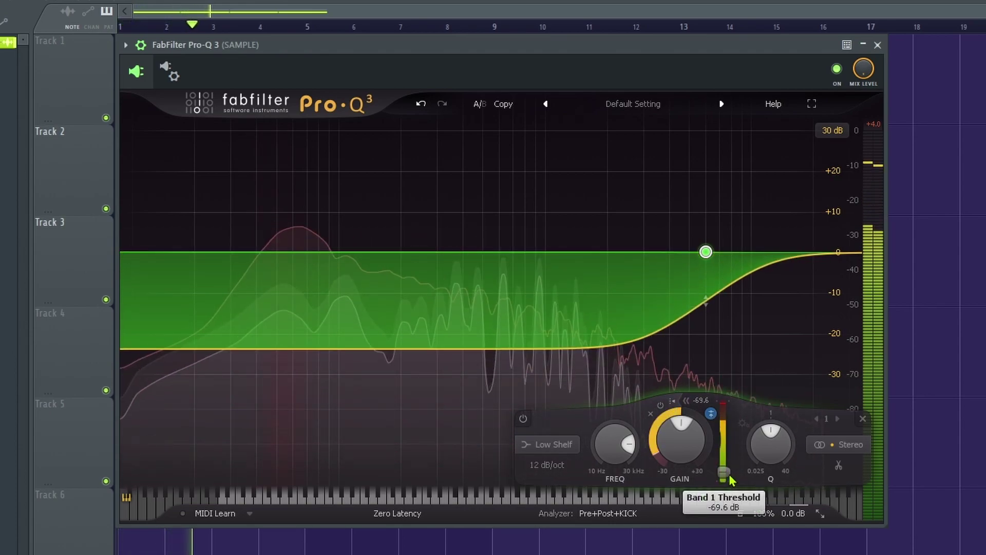
mouse_move(705, 311)
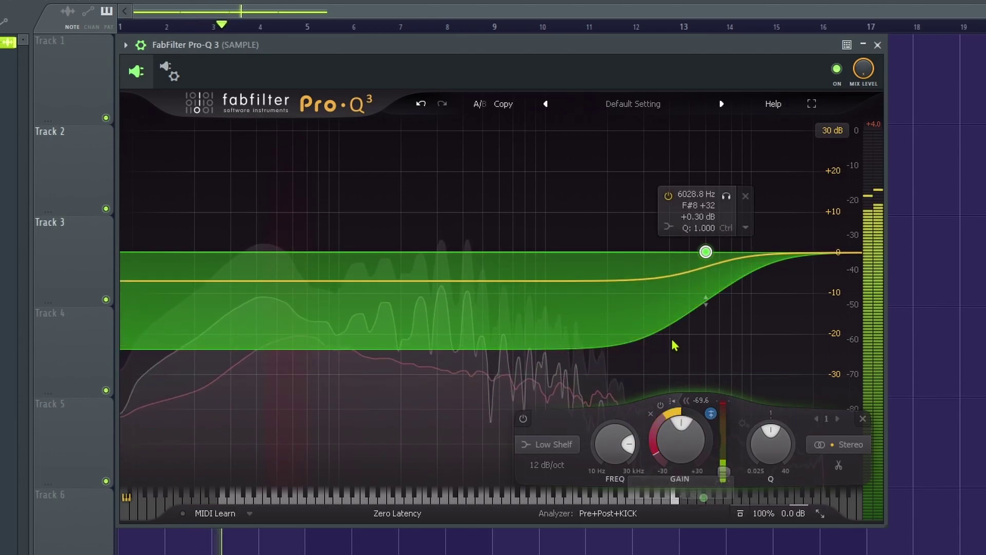
left_click_drag(705, 311, 706, 191)
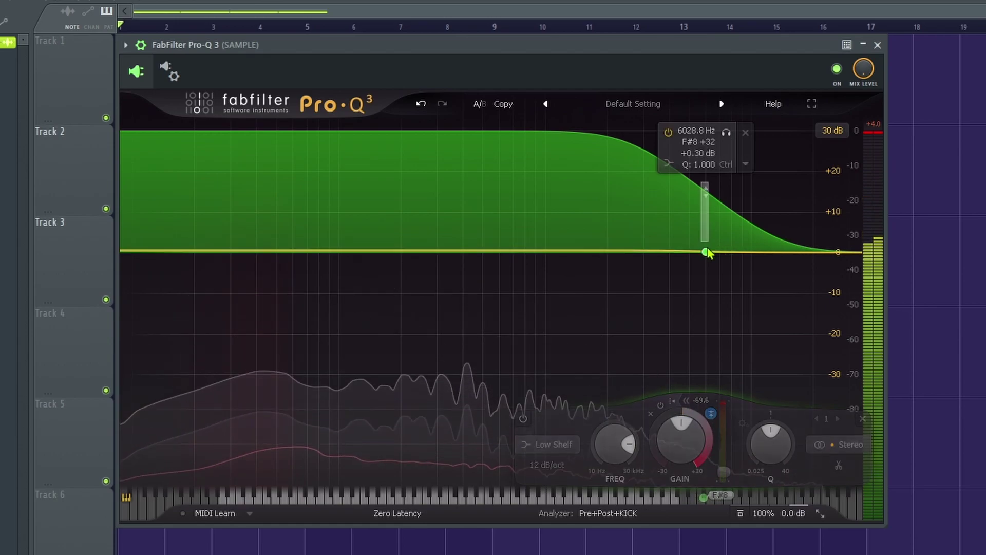
left_click_drag(711, 203, 705, 221)
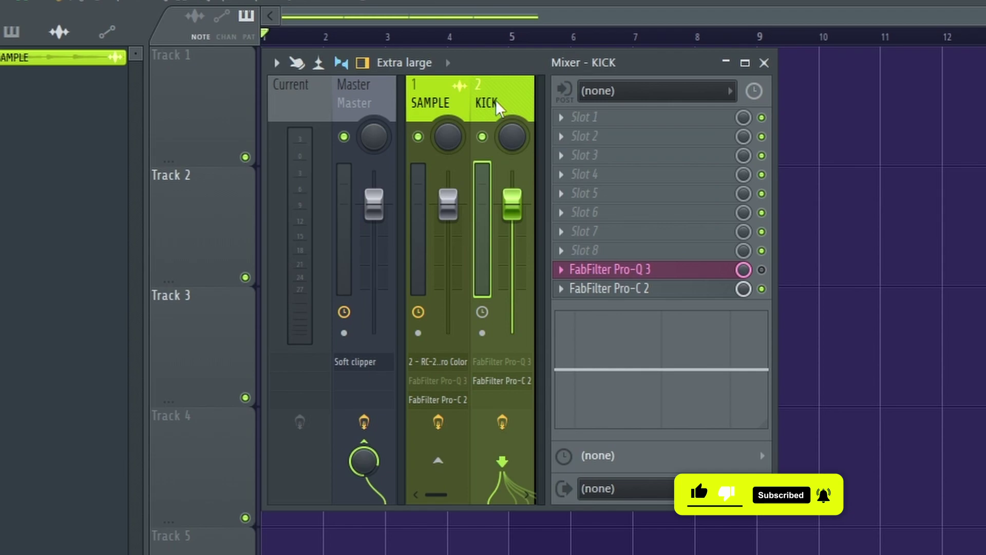
With KICK selected, raise its side-chain send level into SAMPLE
left_click(441, 92)
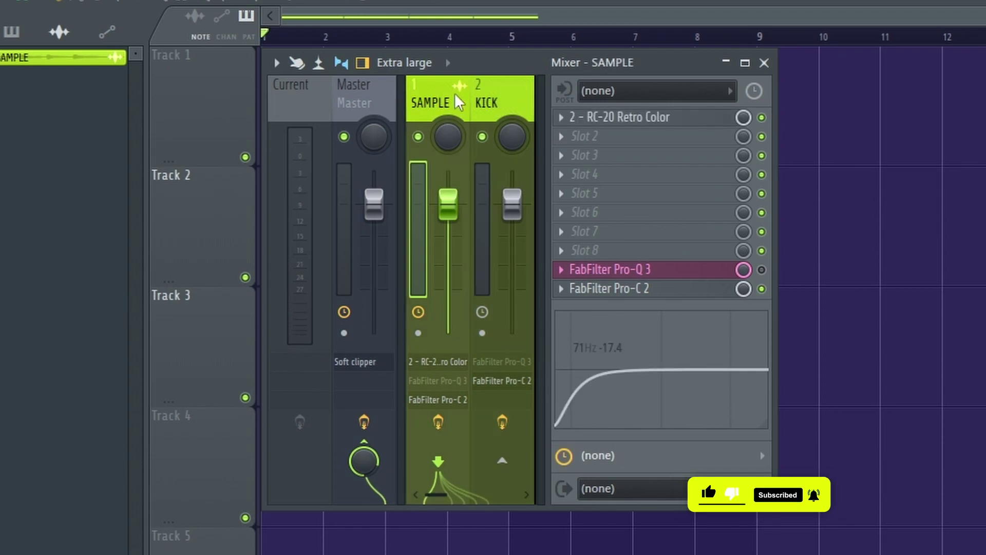
left_click(497, 93)
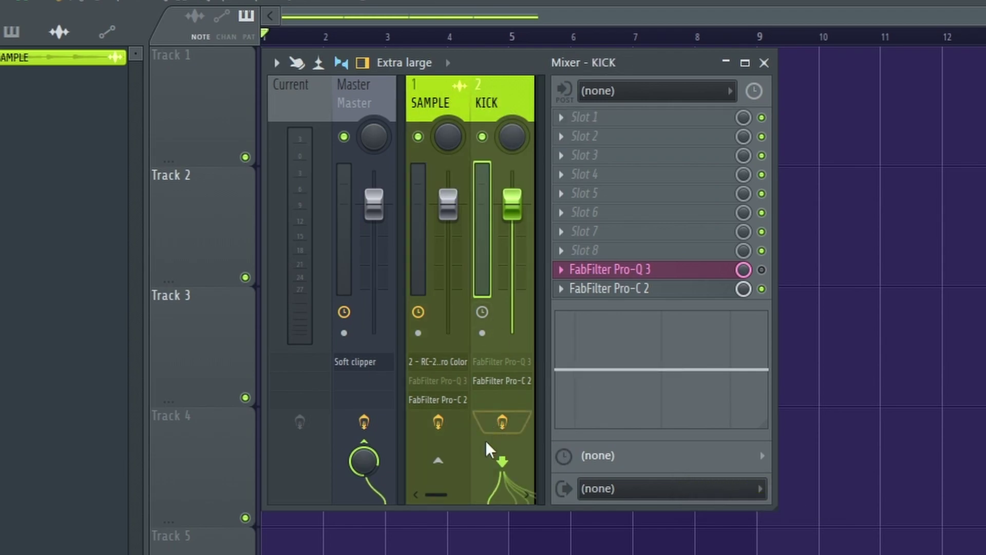
left_click_drag(438, 460, 437, 444)
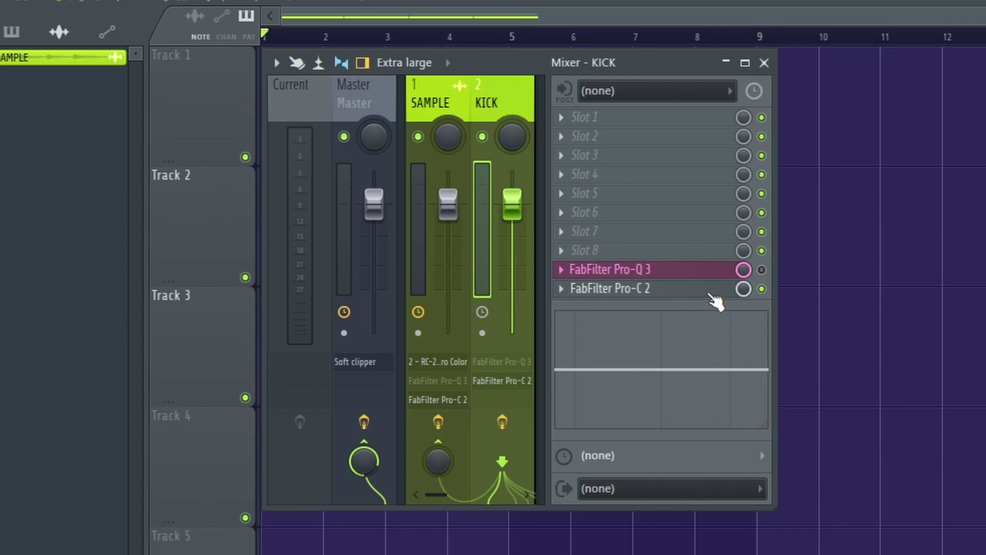
Check KICK's Pro-C 2, then select SAMPLE and open its Pro-C 2
left_click(659, 291)
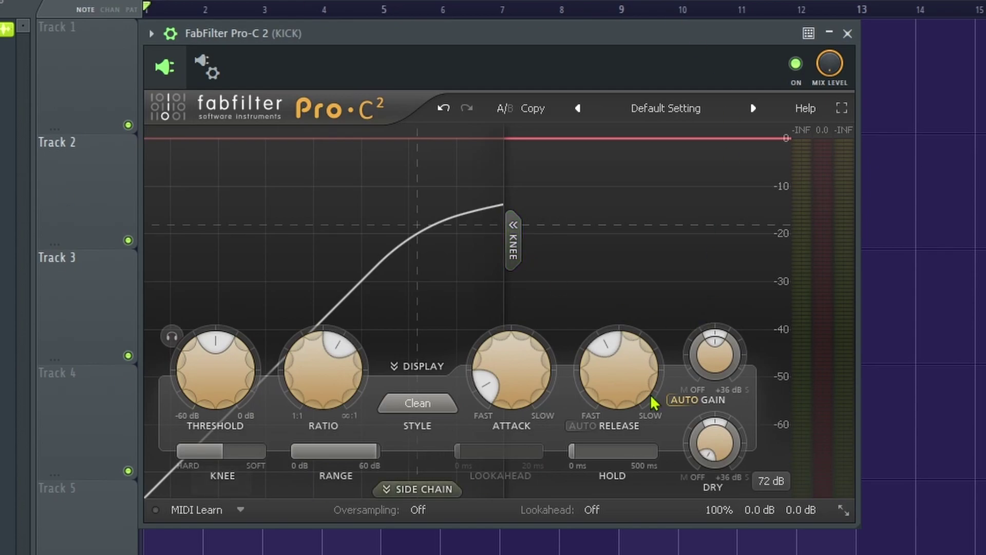
left_click(847, 34)
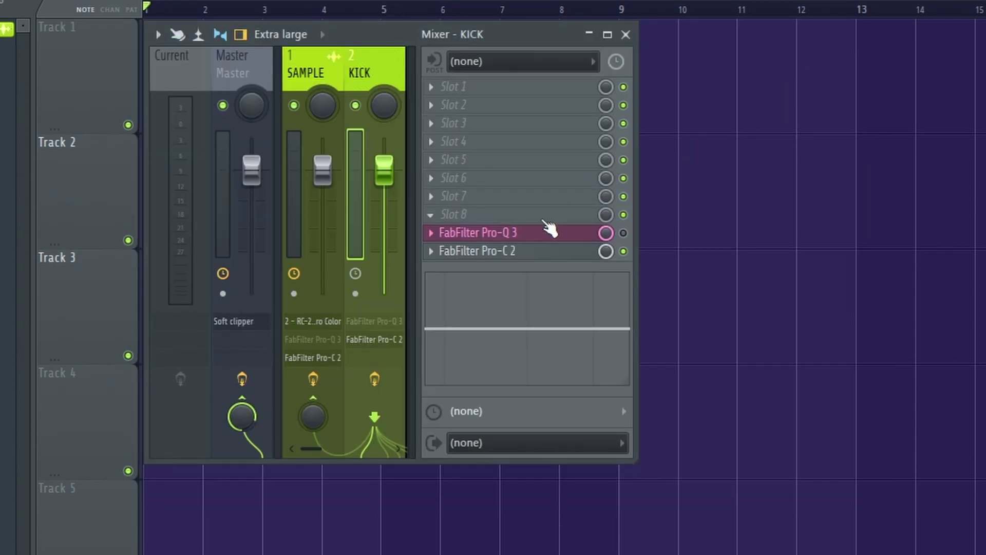
left_click(319, 66)
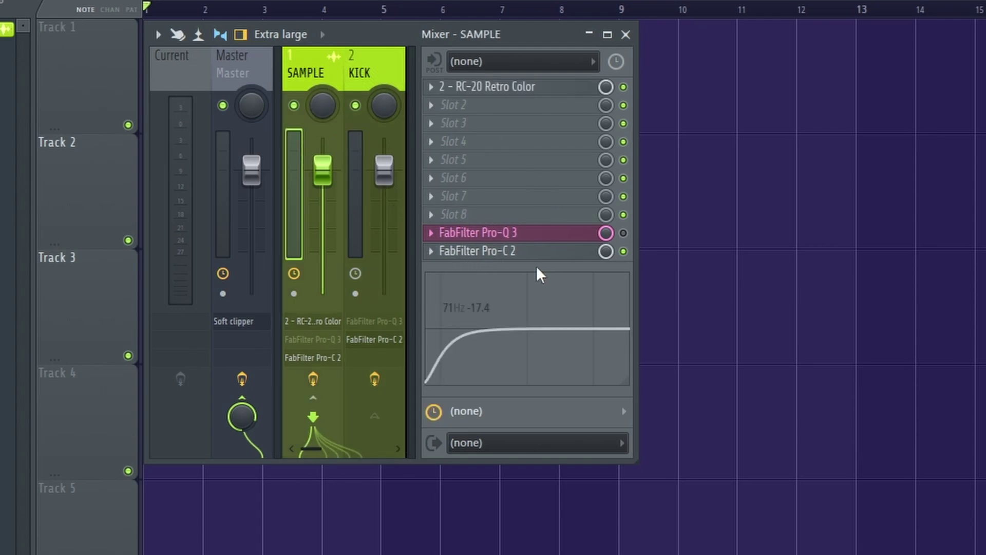
left_click(491, 255)
Set the wrapper's 2. Stereo Side Chain input to KICK and return to the compressor editor
left_click(221, 76)
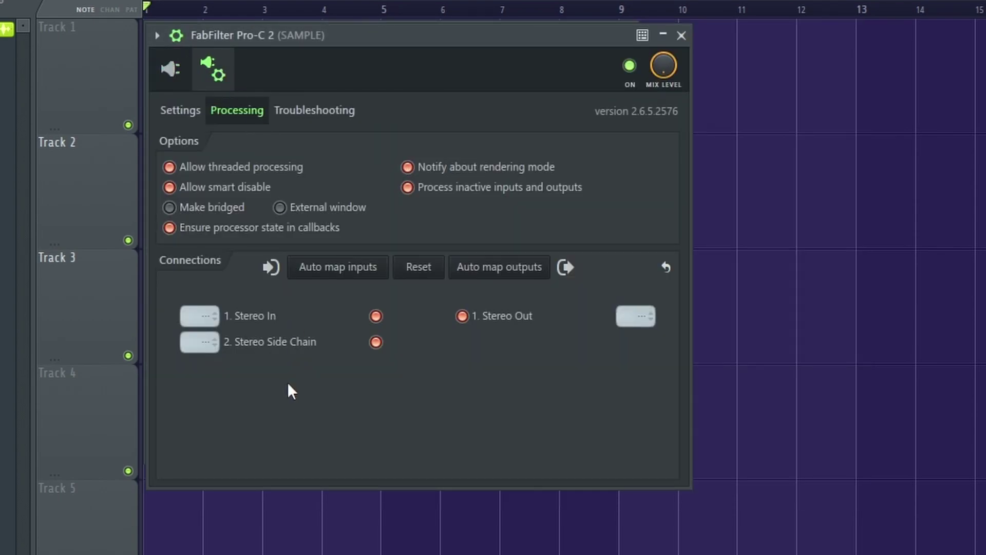
left_click(181, 112)
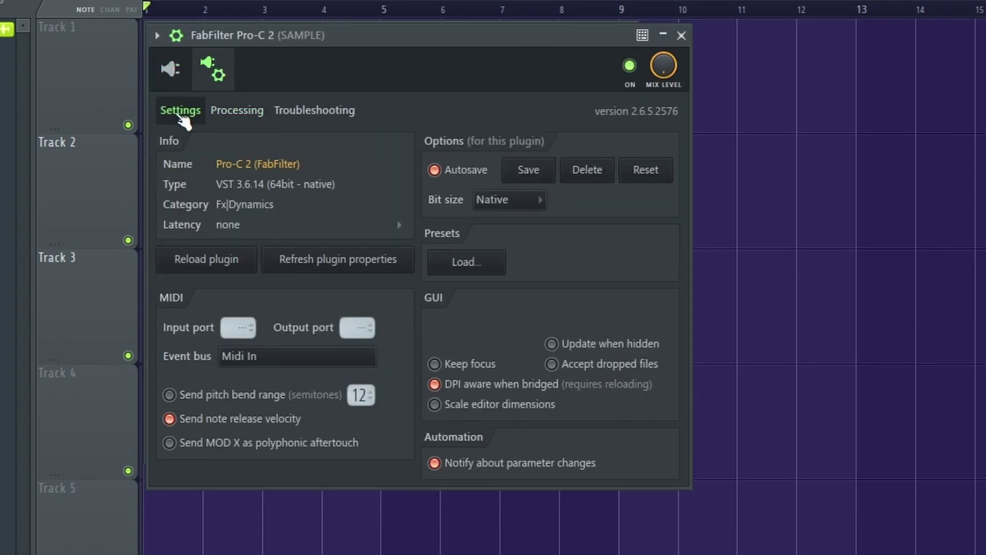
left_click(241, 117)
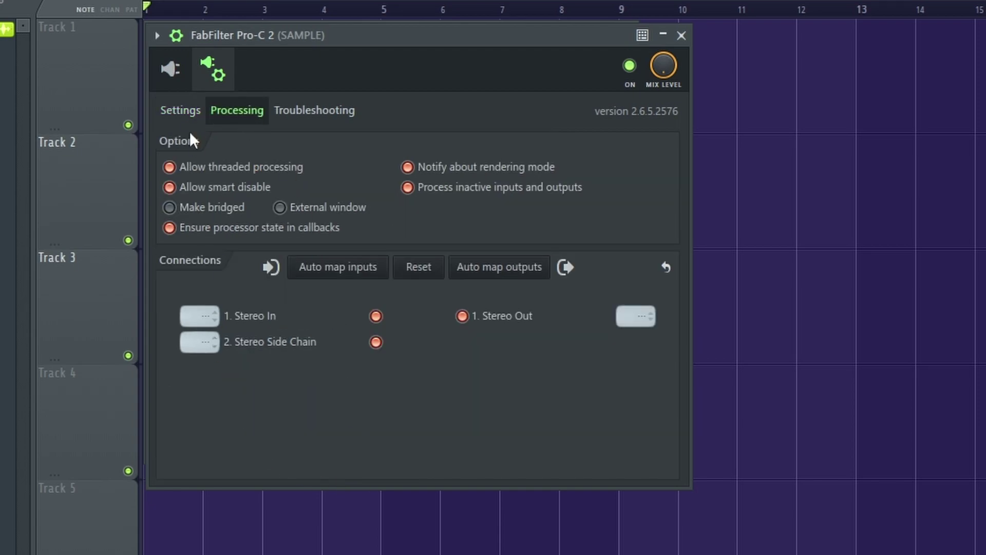
left_click(181, 111)
left_click(237, 118)
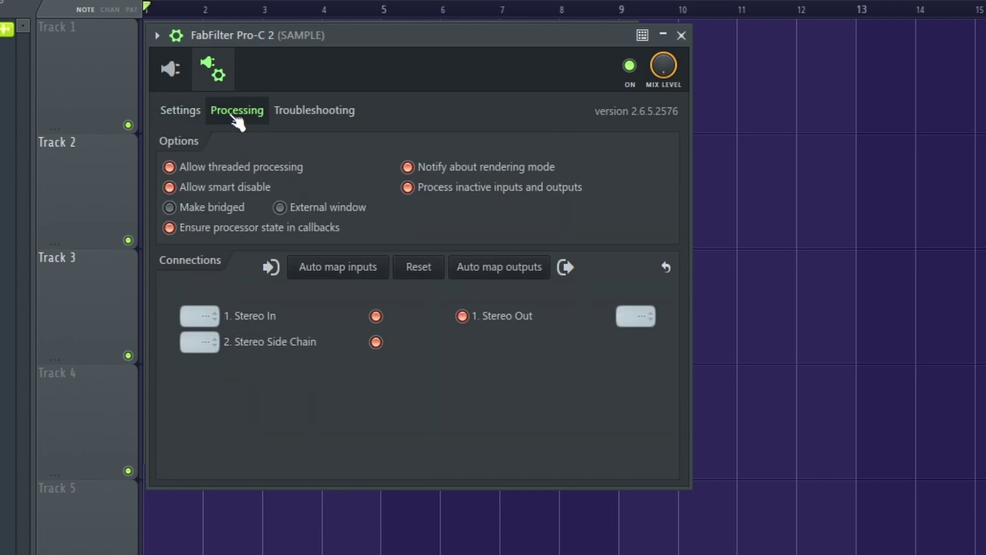
left_click(196, 341)
left_click(223, 363)
left_click(170, 71)
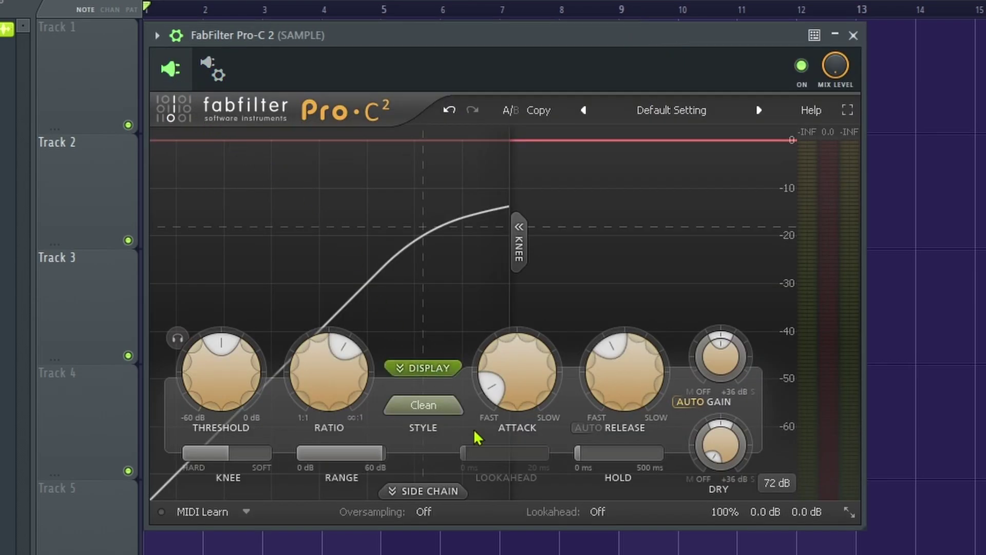
Expand Pro-C 2's side-chain panel and switch its source from In to Ext
left_click(430, 486)
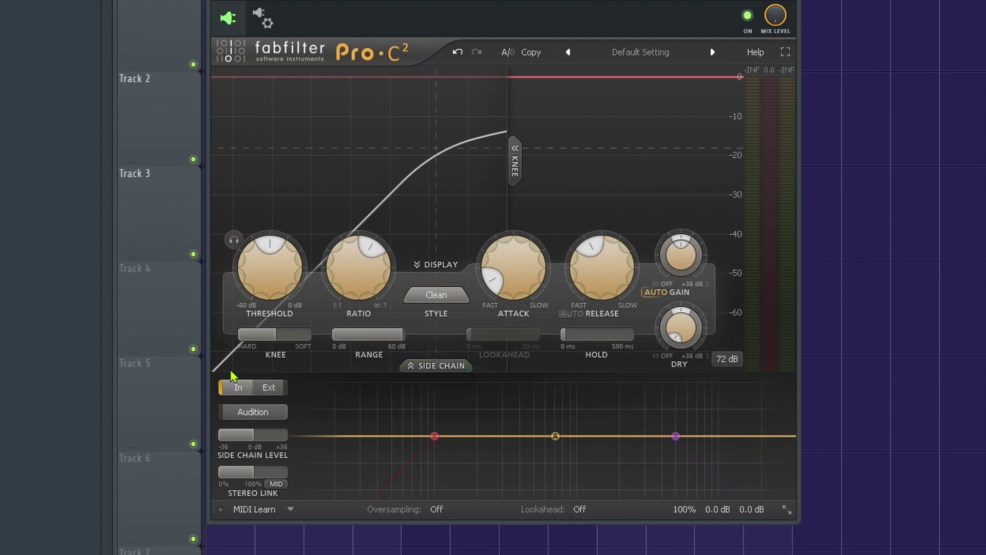
left_click(267, 389)
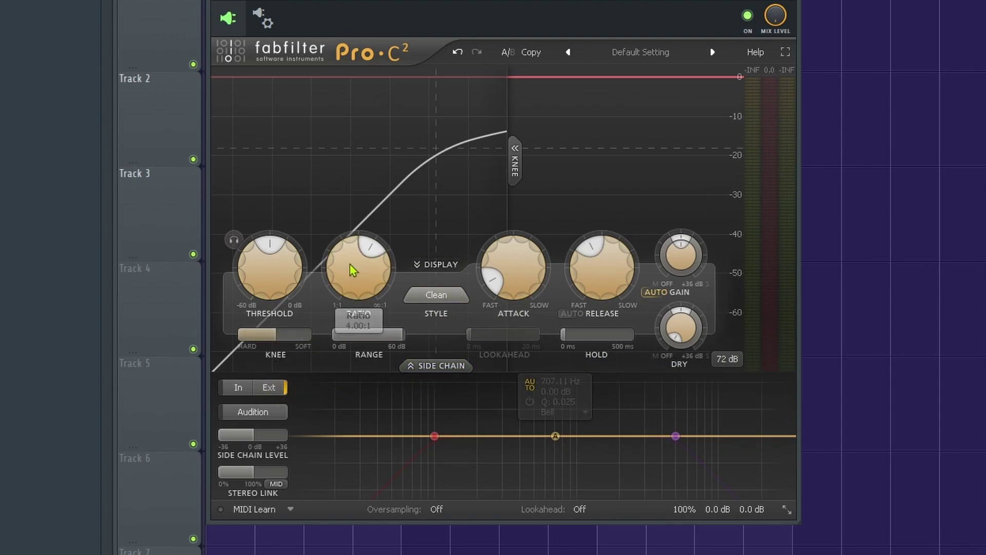
mouse_move(292, 275)
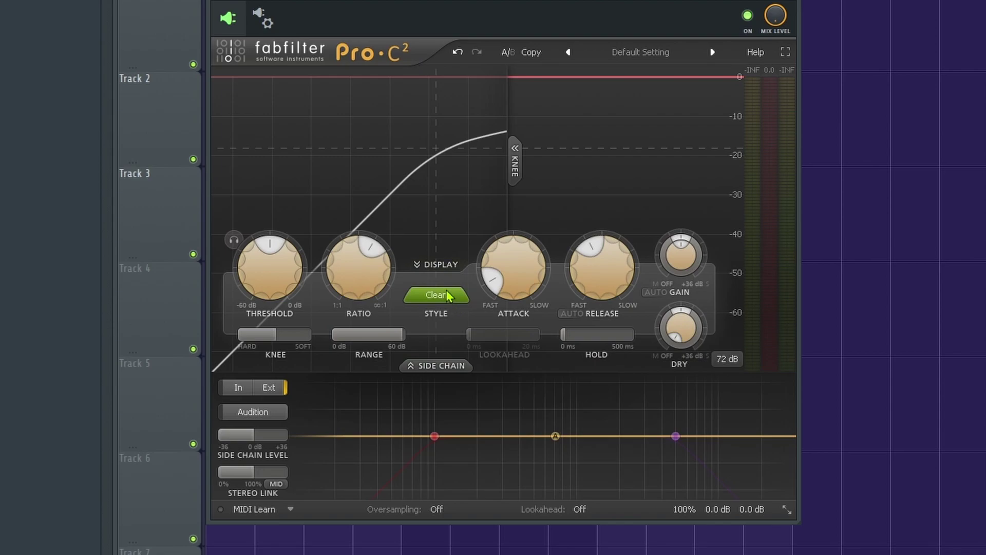
Choose the Pumping style, lower the threshold to -37.64 dB, and start playback
left_click(417, 300)
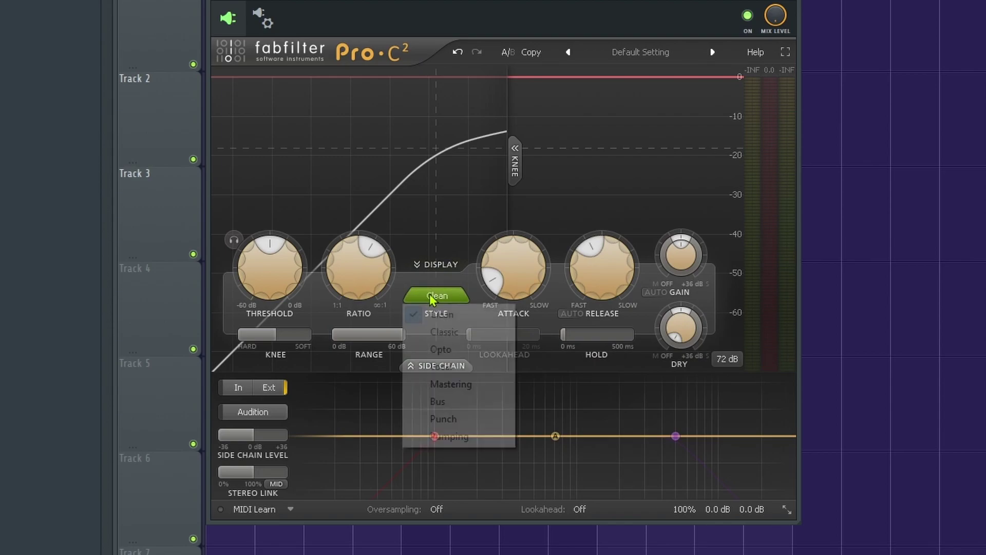
left_click(437, 436)
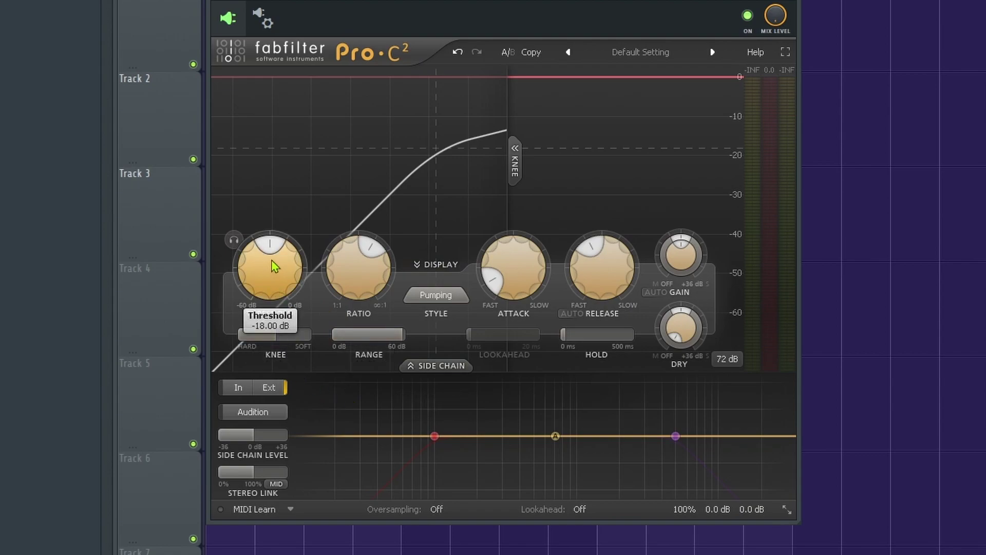
mouse_move(273, 266)
left_mouse_down()
mouse_move(245, 288)
mouse_move(263, 281)
left_mouse_up()
key("space")
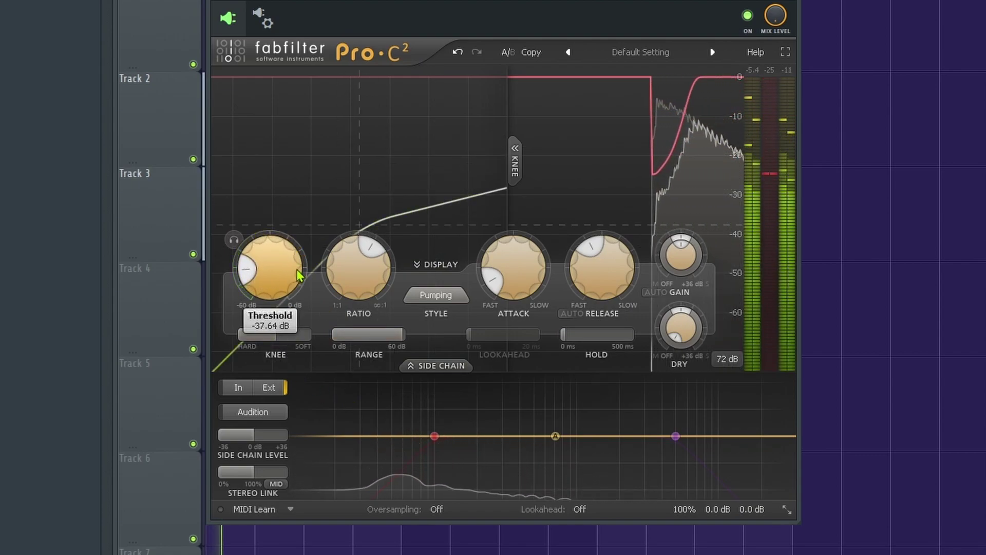